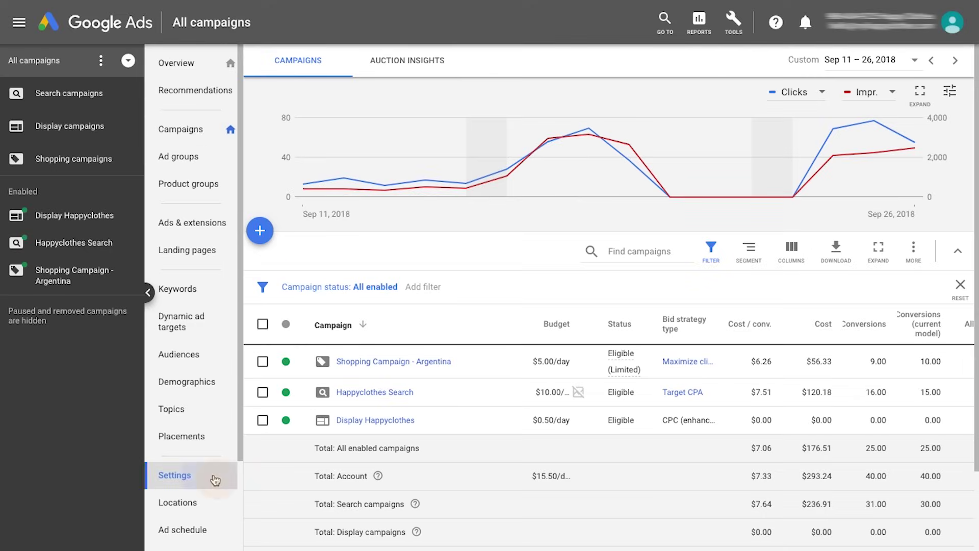
Step: Open the Google Ads campaign settings page listing the three enabled campaigns
{"action": "left_click", "coordinate": [203, 480]}
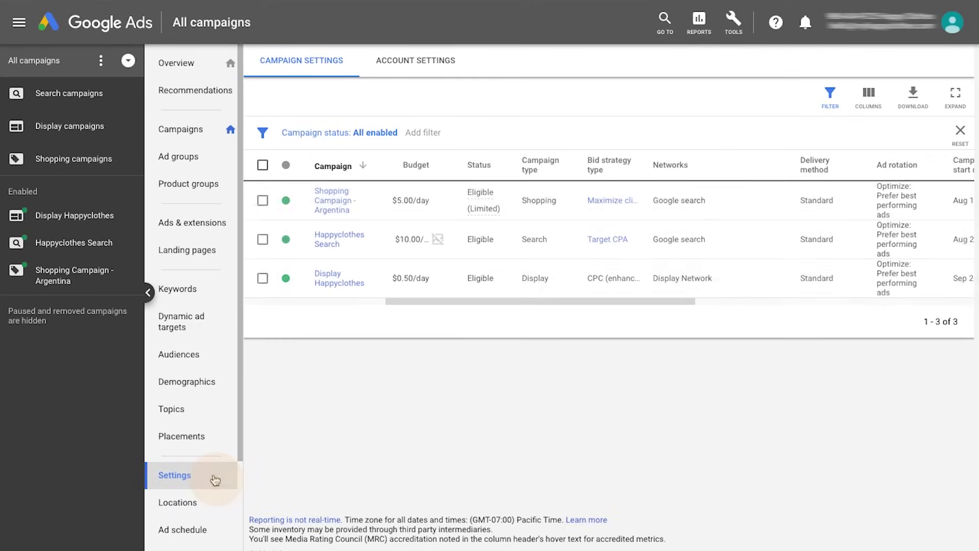
Step: Under Account Settings, keep the Auto-tagging checkbox ticked and save the setting
{"action": "left_click", "coordinate": [411, 70]}
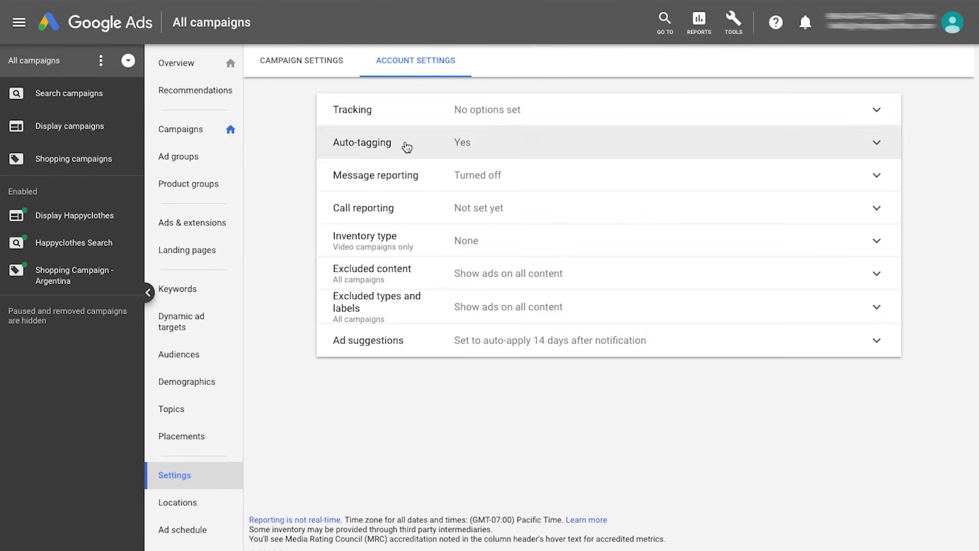
{"action": "left_click", "coordinate": [406, 145]}
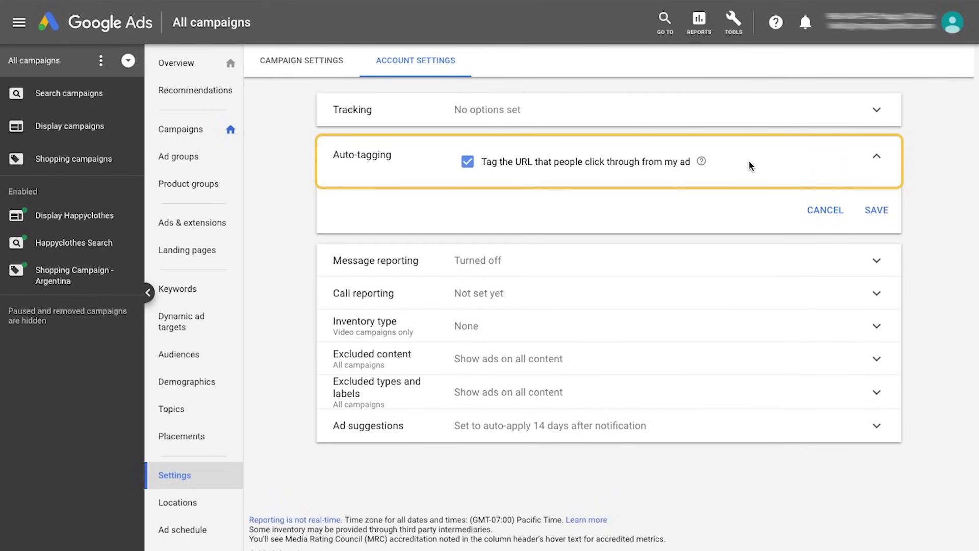
{"action": "left_click", "coordinate": [877, 210]}
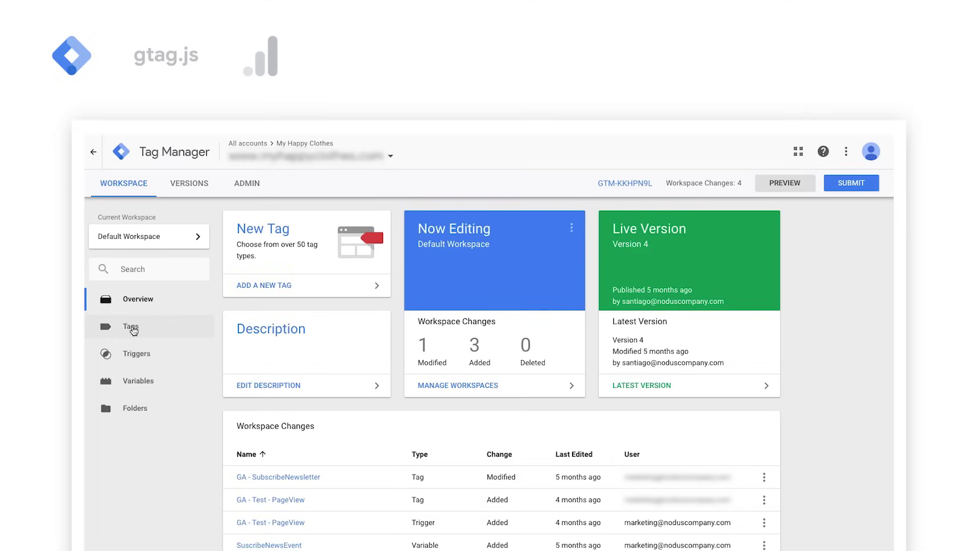
Step: Open the workspace Tags list showing the existing GACT conversion tracking tag
{"action": "left_click", "coordinate": [131, 328]}
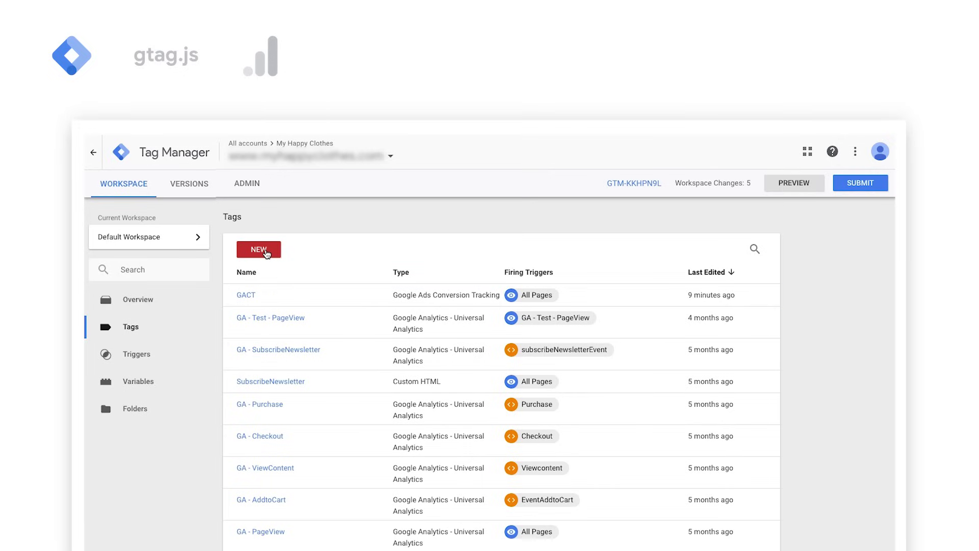
Step: Add new tag 'demo' as a Conversion Linker with the All Pages trigger, then save
{"action": "left_click", "coordinate": [260, 250]}
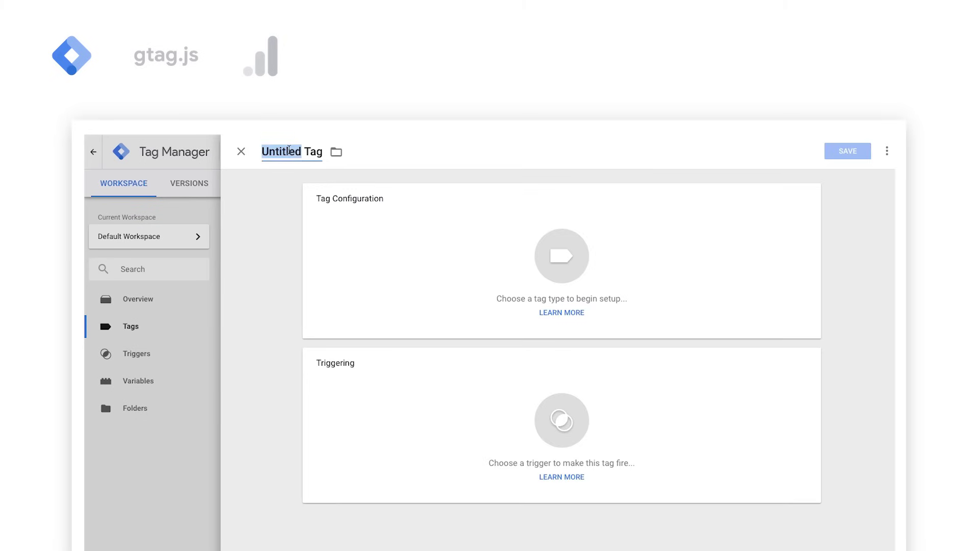
{"action": "type", "text": "demo"}
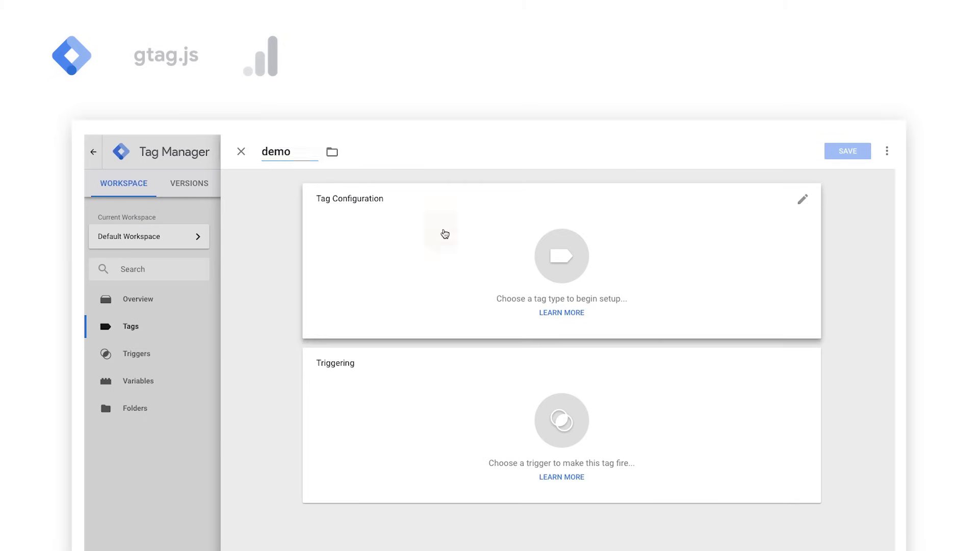
{"action": "left_click", "coordinate": [444, 233]}
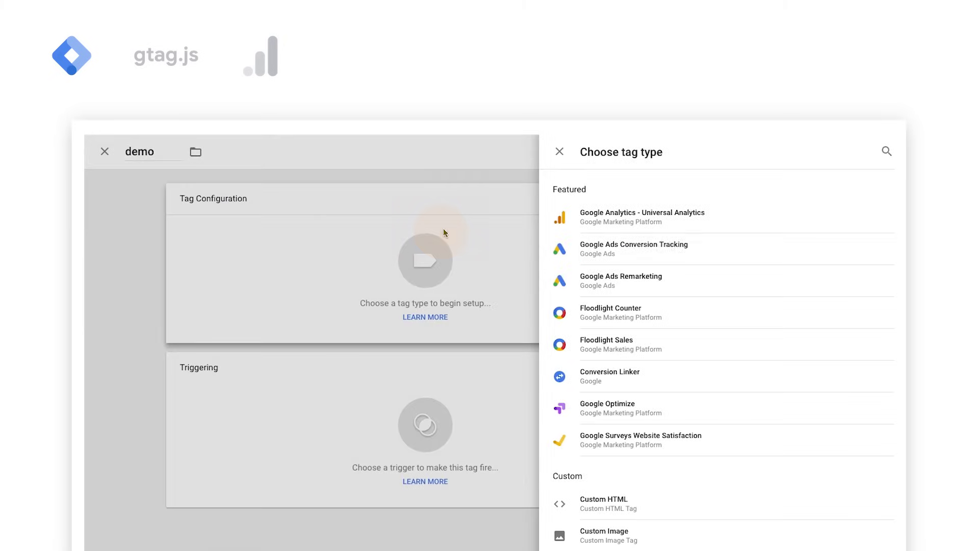
{"action": "left_click", "coordinate": [657, 380]}
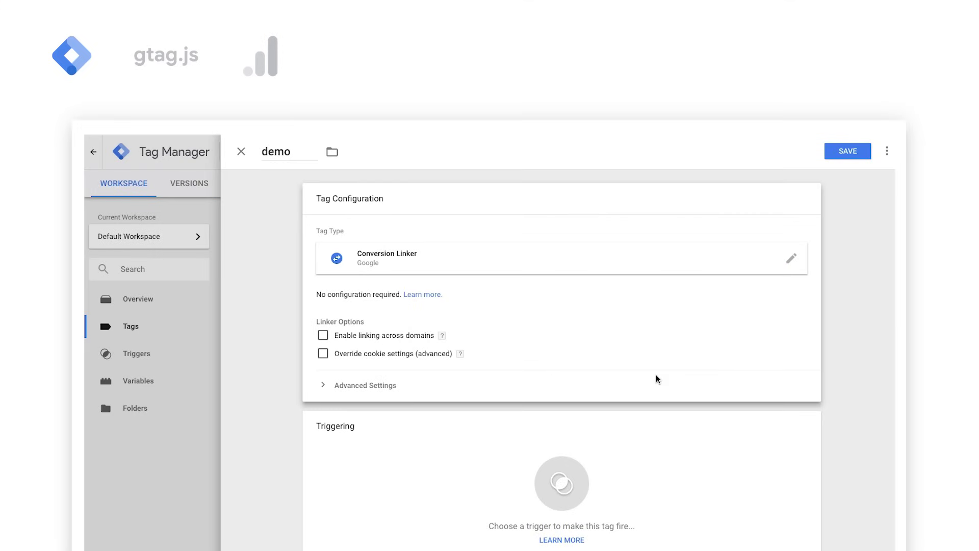
{"action": "left_click", "coordinate": [656, 434]}
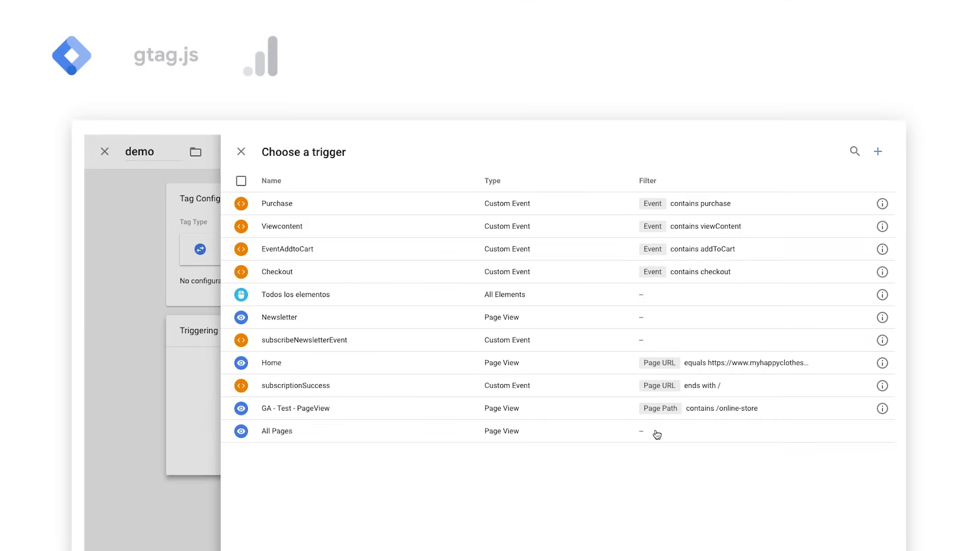
{"action": "left_click", "coordinate": [324, 436]}
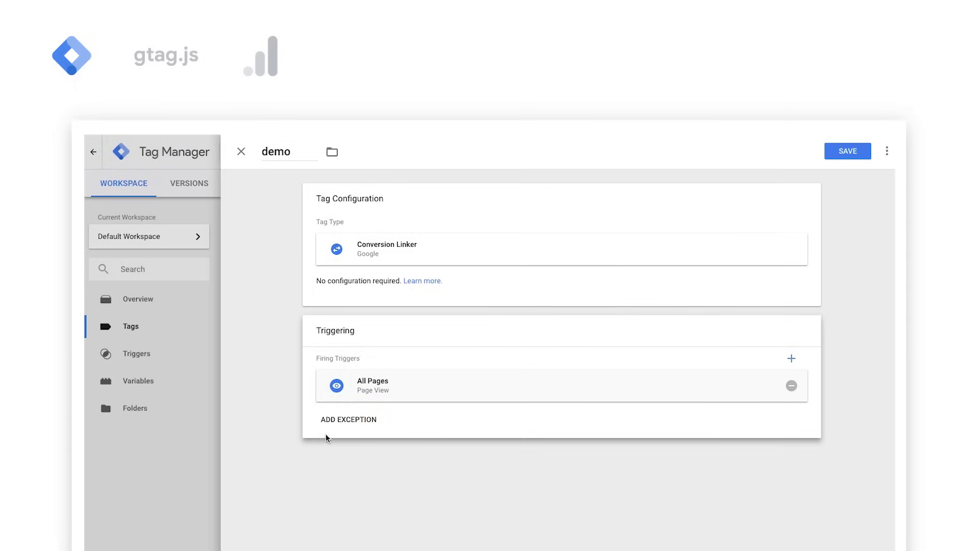
{"action": "left_click", "coordinate": [862, 160]}
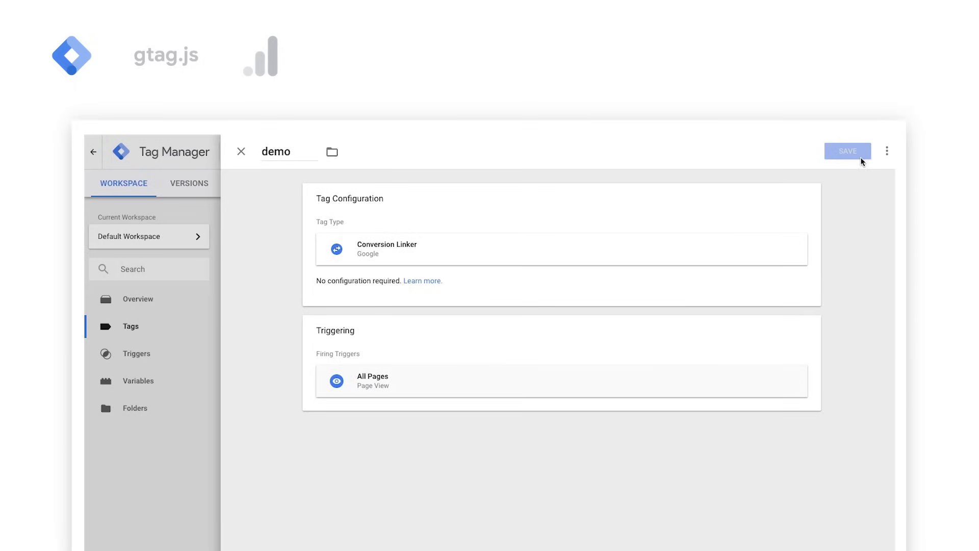